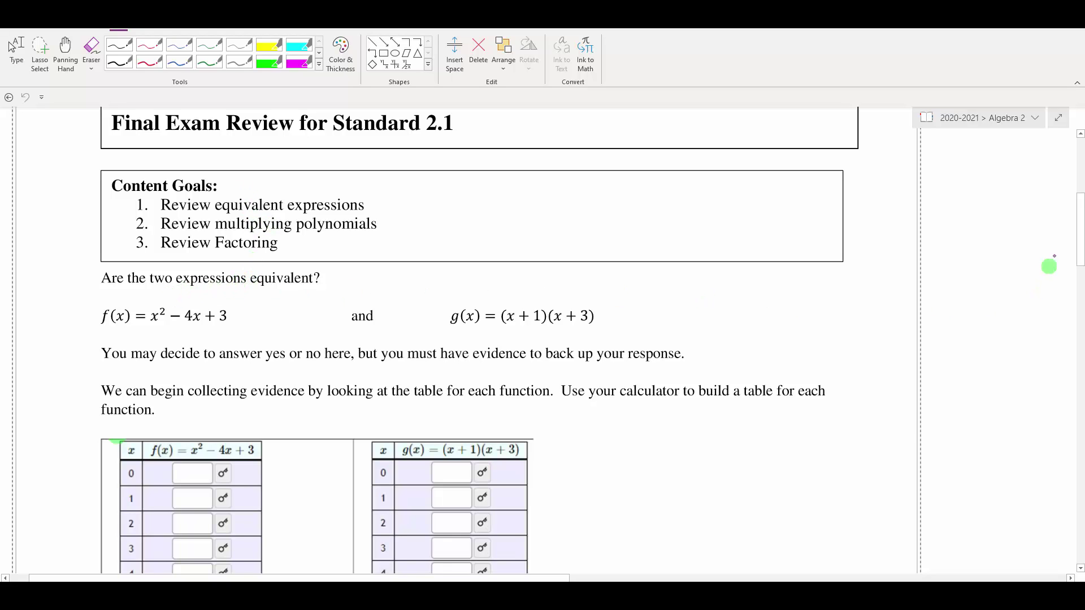
Scroll down until both the f(x) and g(x) tables and the 'What do you notice' question show.
scroll(1080, 248, "down", 2)
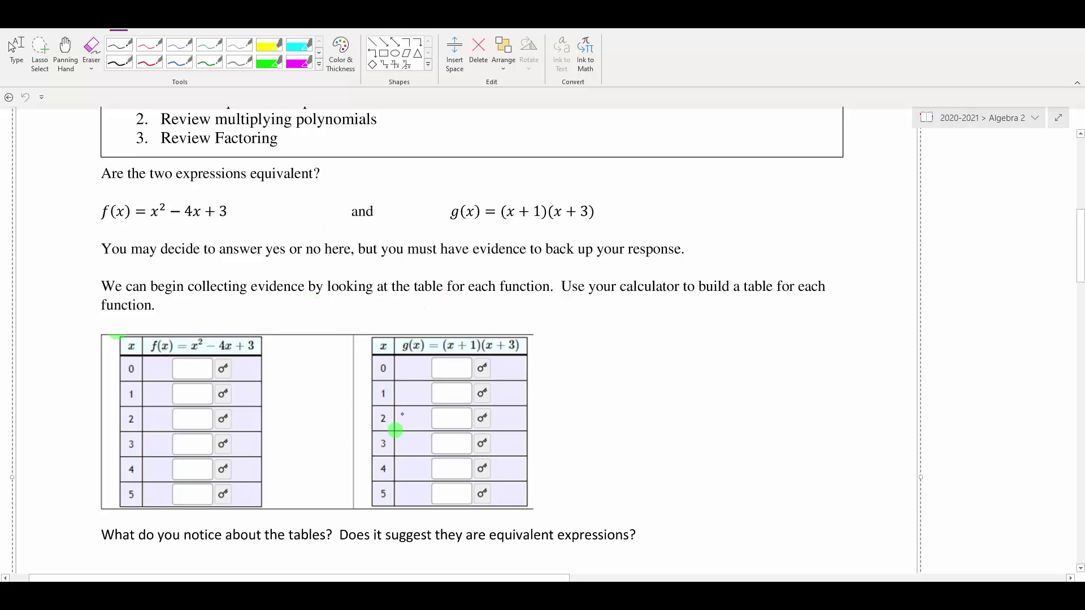
Launch TI-SmartView, turn the calculator on, and clear the old Y1 = (X+2)² − 4 equation.
left_click(725, 579)
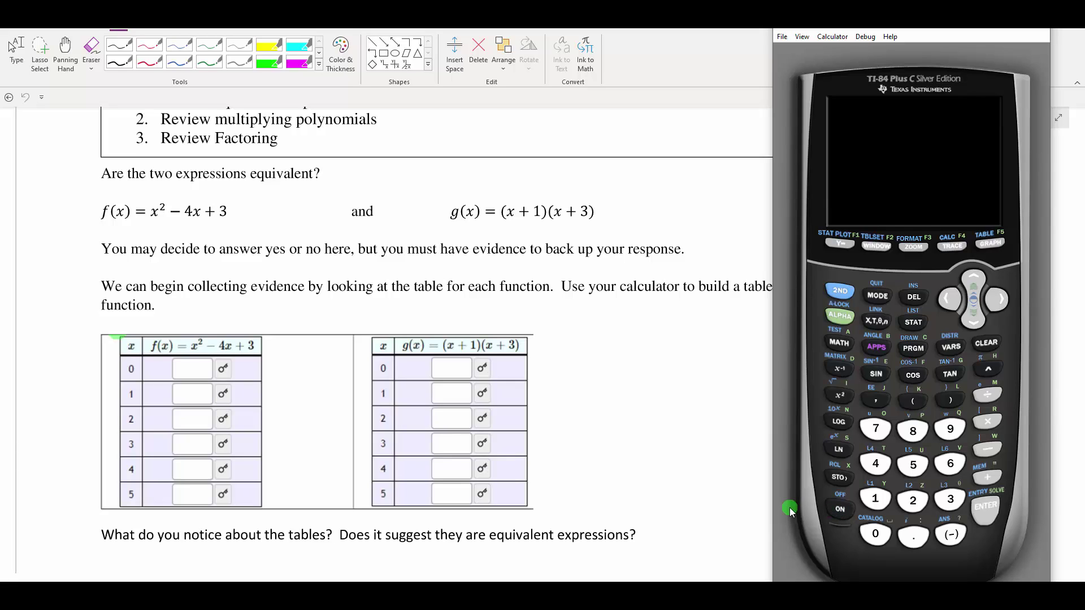
left_click(841, 511)
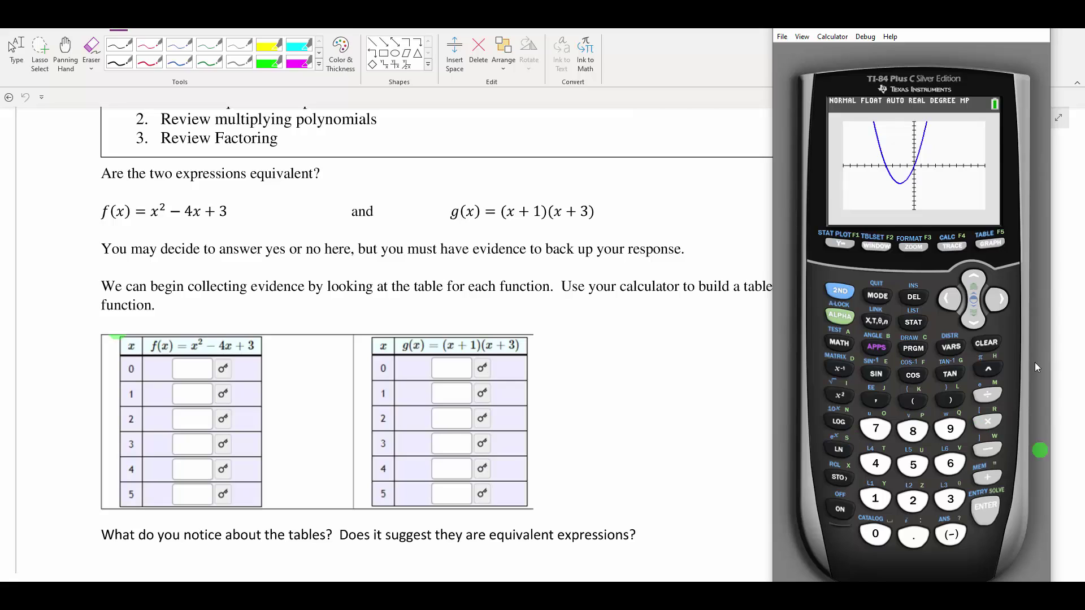
left_click(840, 244)
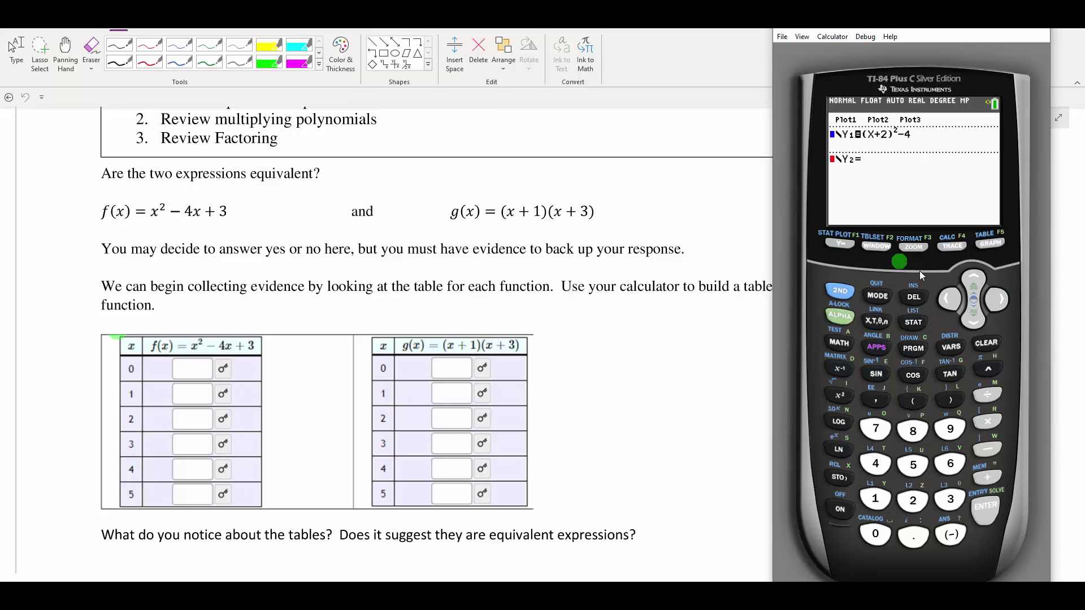
left_click(986, 344)
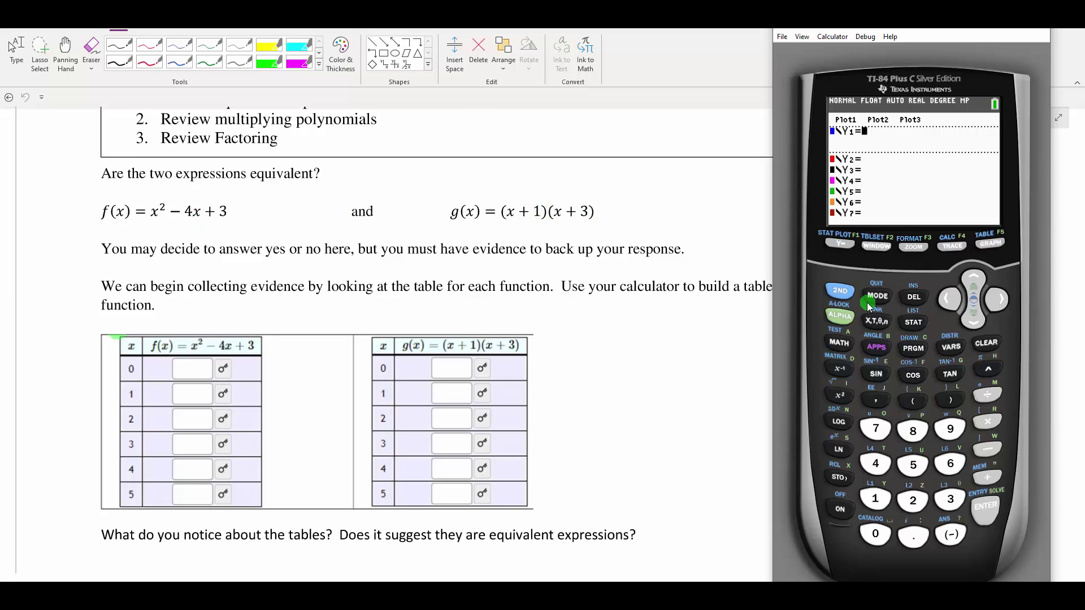
Enter Y1 = X²−4X+3 in the Y= editor.
left_click(875, 322)
left_click(840, 396)
left_click(985, 449)
left_click(875, 464)
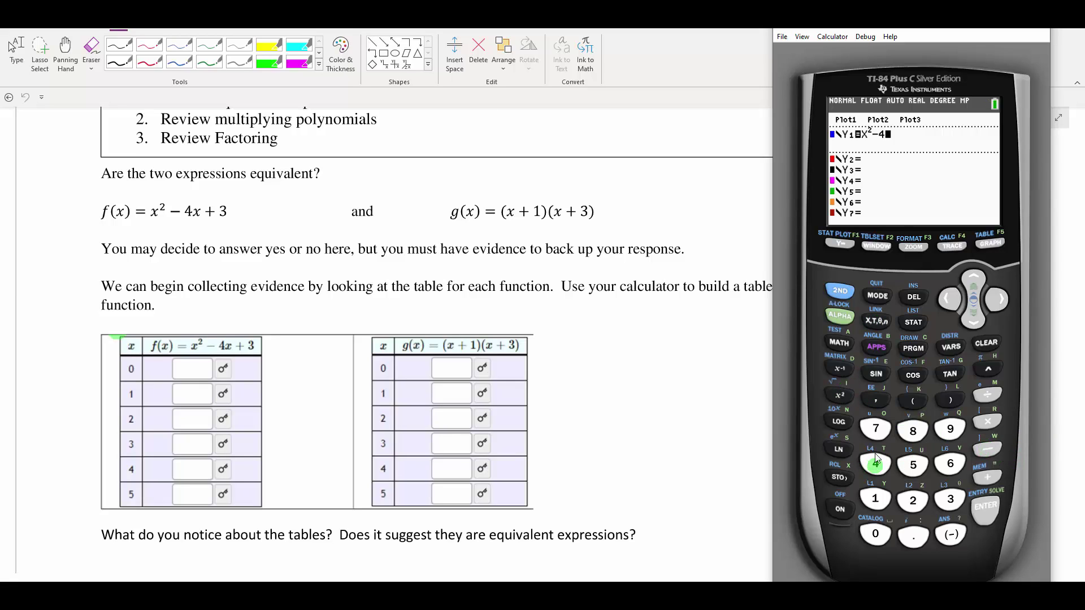
left_click(874, 324)
left_click(953, 498)
key("Return")
Enter Y2 = (X+1)(X+3) as the second function.
left_click(912, 401)
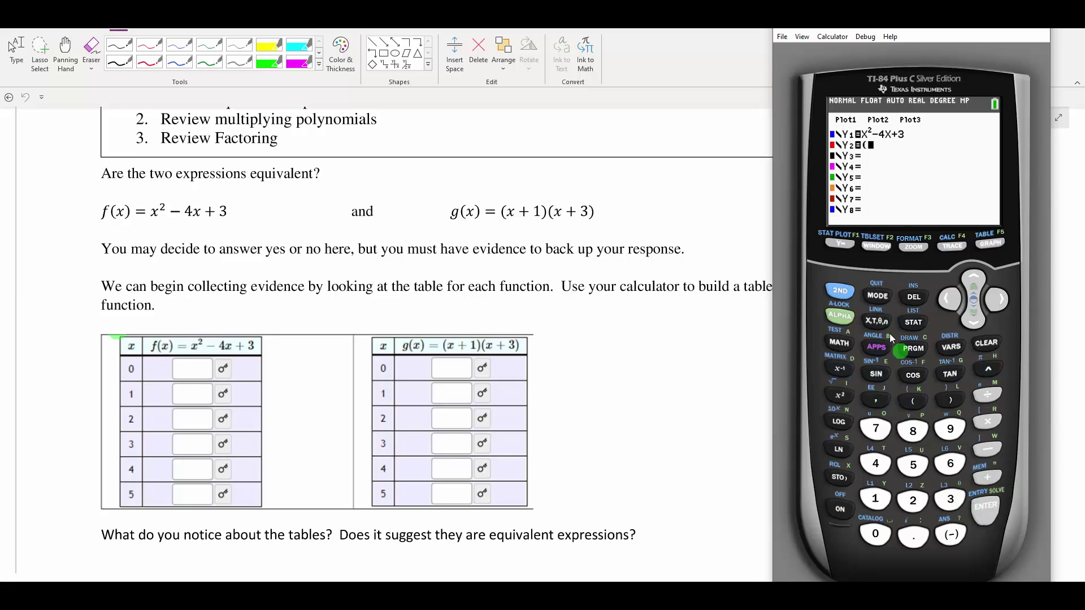
left_click(876, 321)
left_click(988, 477)
left_click(876, 499)
left_click(950, 400)
left_click(910, 400)
left_click(877, 330)
left_click(984, 480)
left_click(952, 503)
left_click(950, 402)
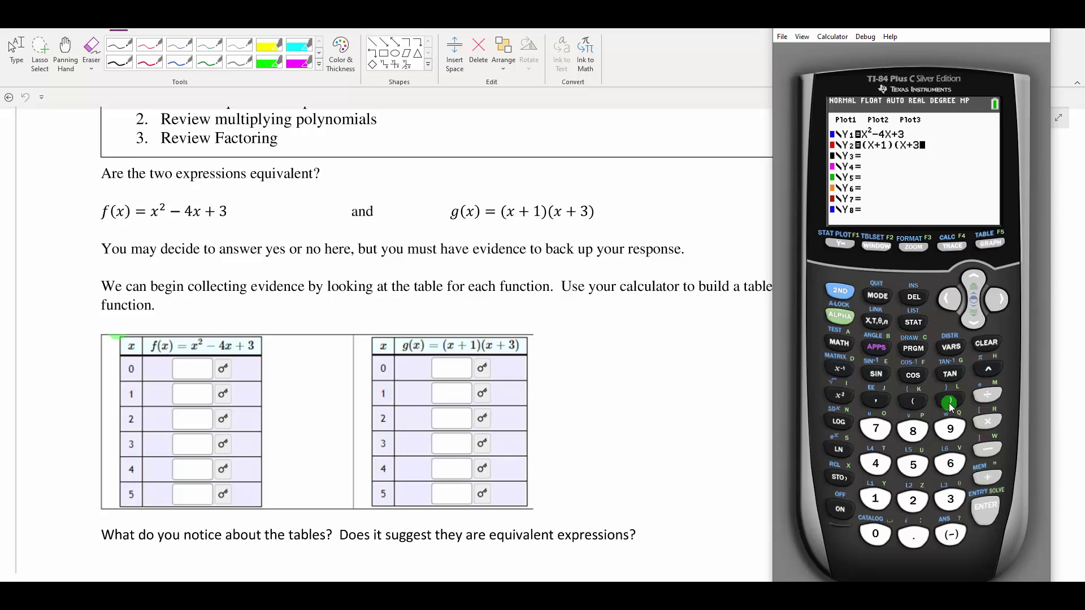
left_click(835, 295)
Display the X/Y1/Y2 value table and step down to the row for X=8.
left_click(985, 239)
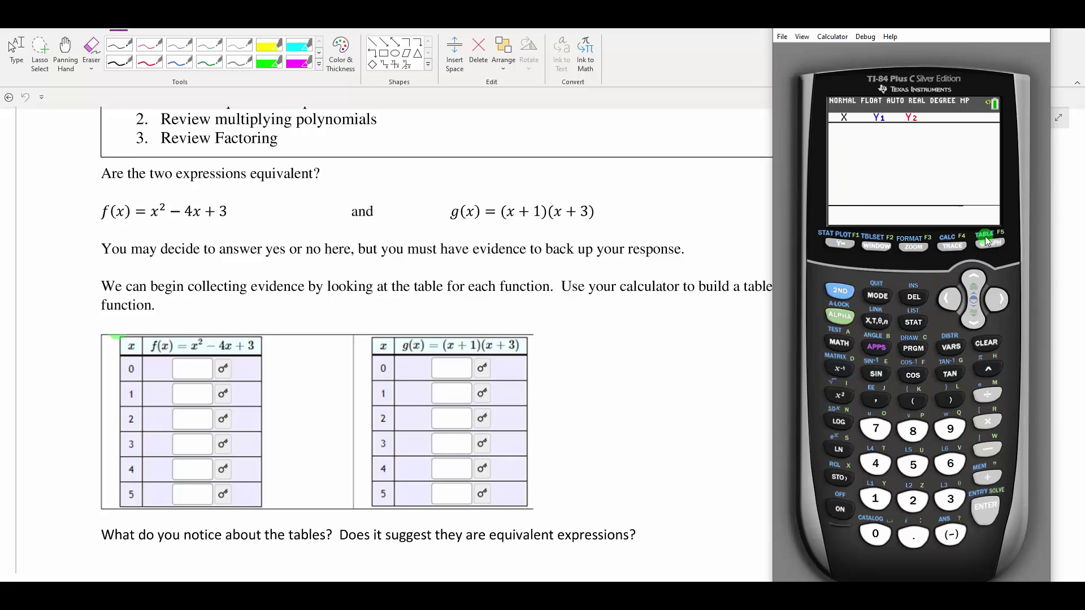
left_click(657, 258)
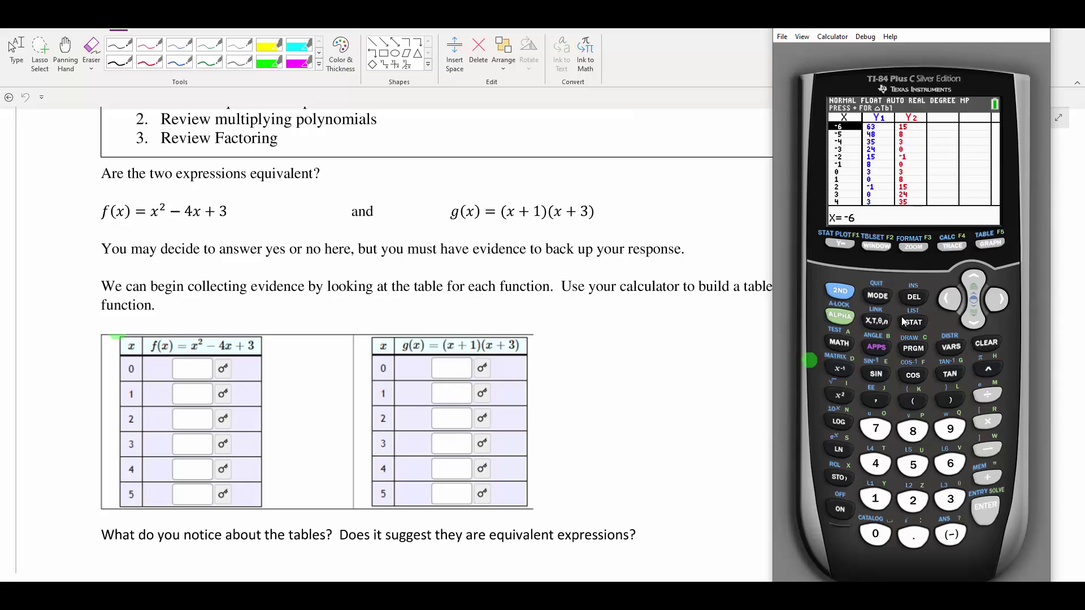
left_click(975, 325)
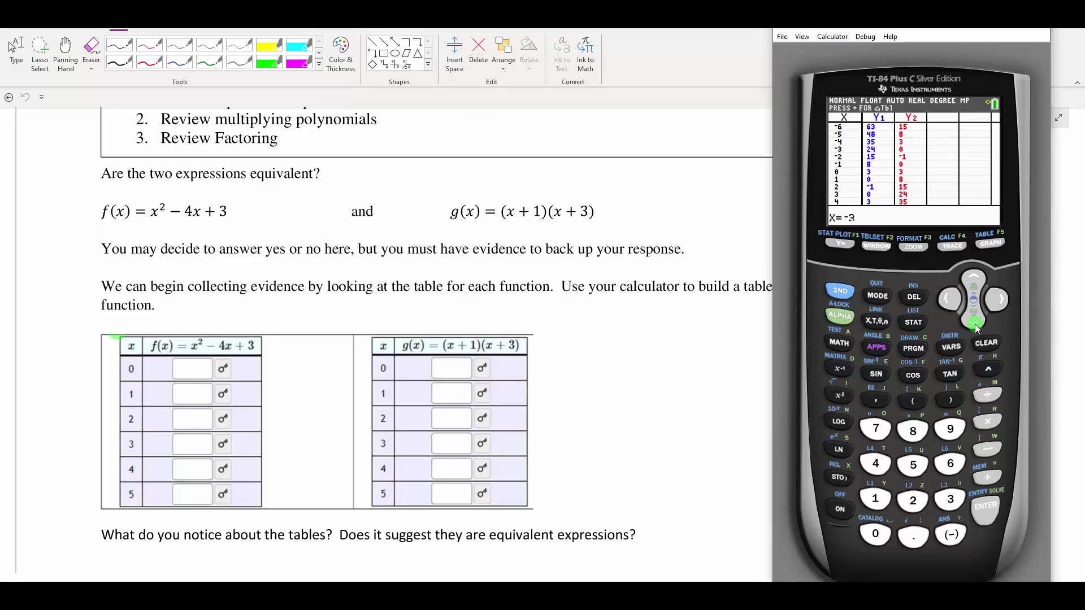
left_click(975, 325)
left_click(975, 325)
left_click(975, 325)
left_click(975, 325)
left_click(974, 325)
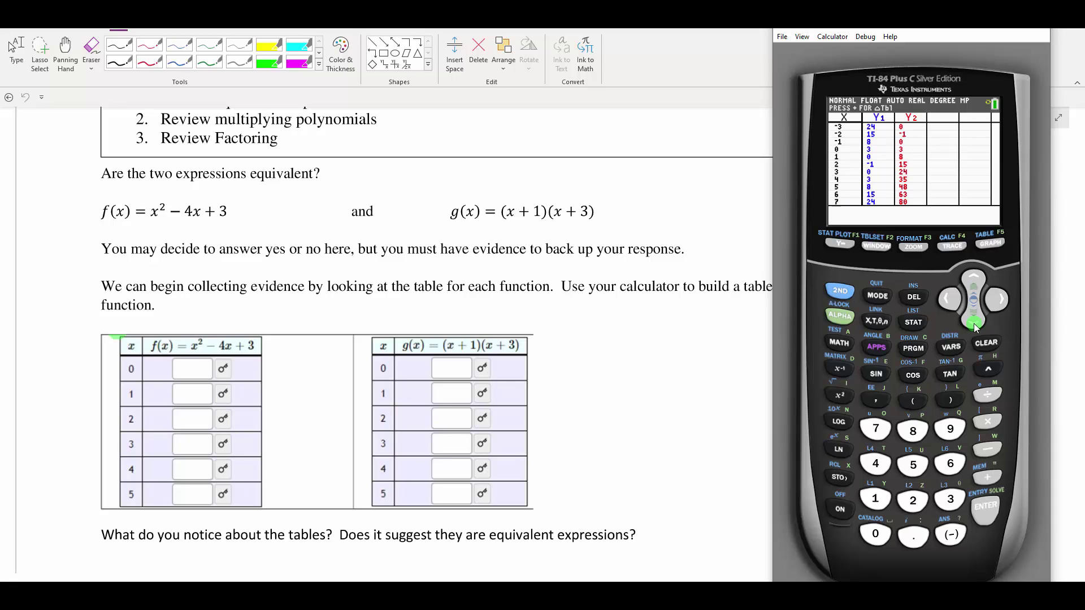
left_click(849, 145)
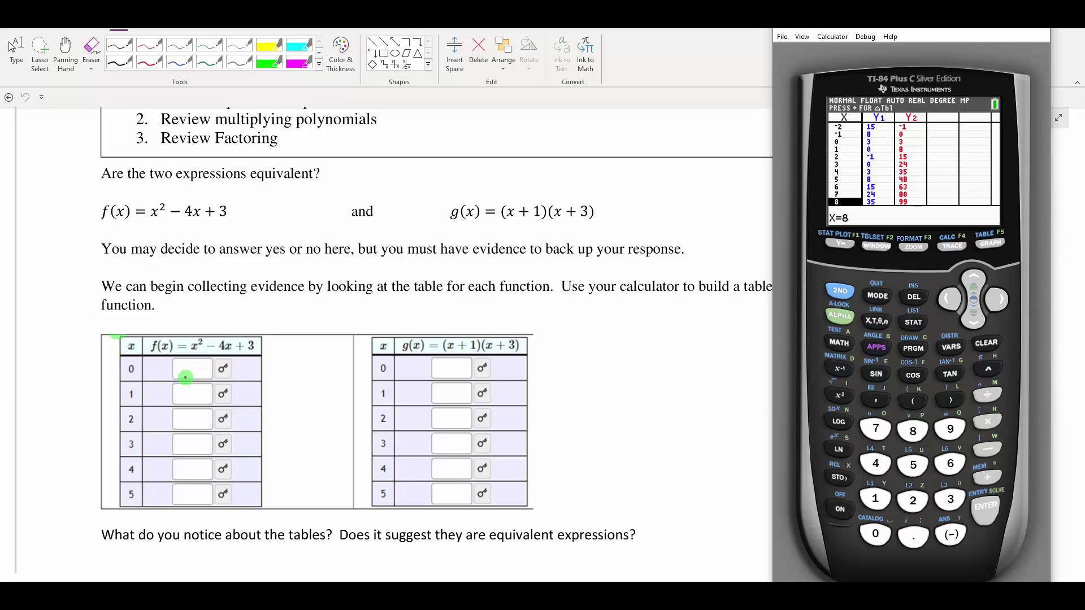
Snap OneNote to the left half, move the calculator right, and widen OneNote beside it.
left_click(186, 377)
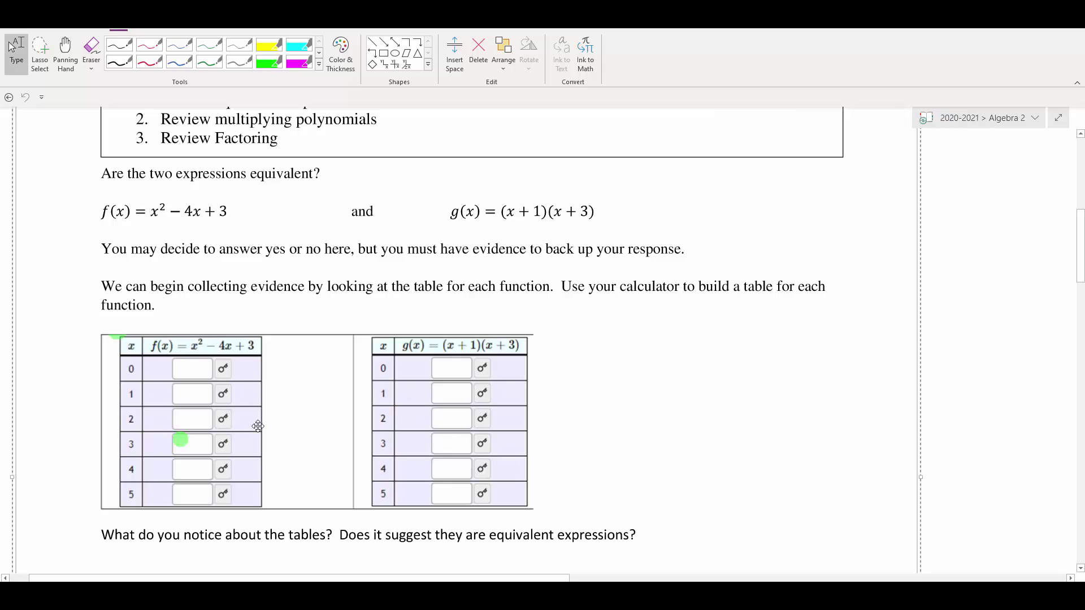
key("super+Left")
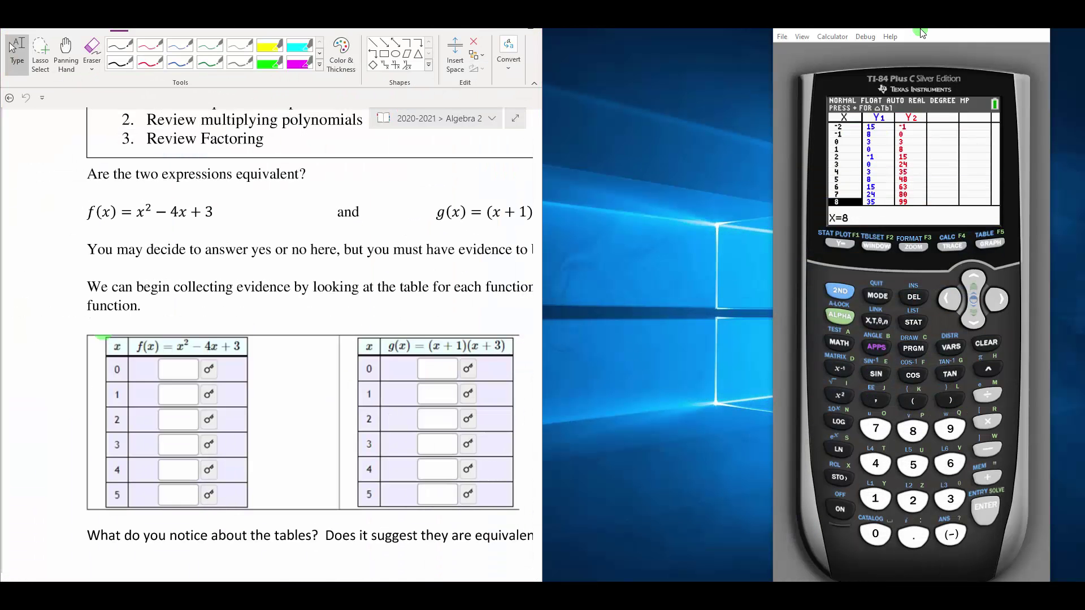
left_click_drag(921, 33, 1084, 18)
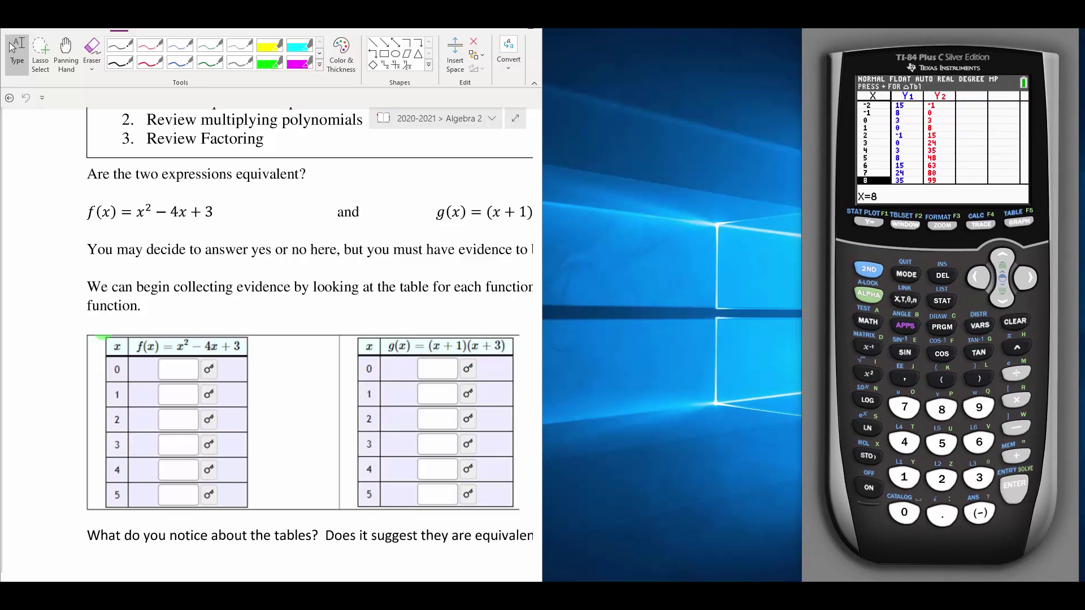
left_click_drag(547, 258, 812, 258)
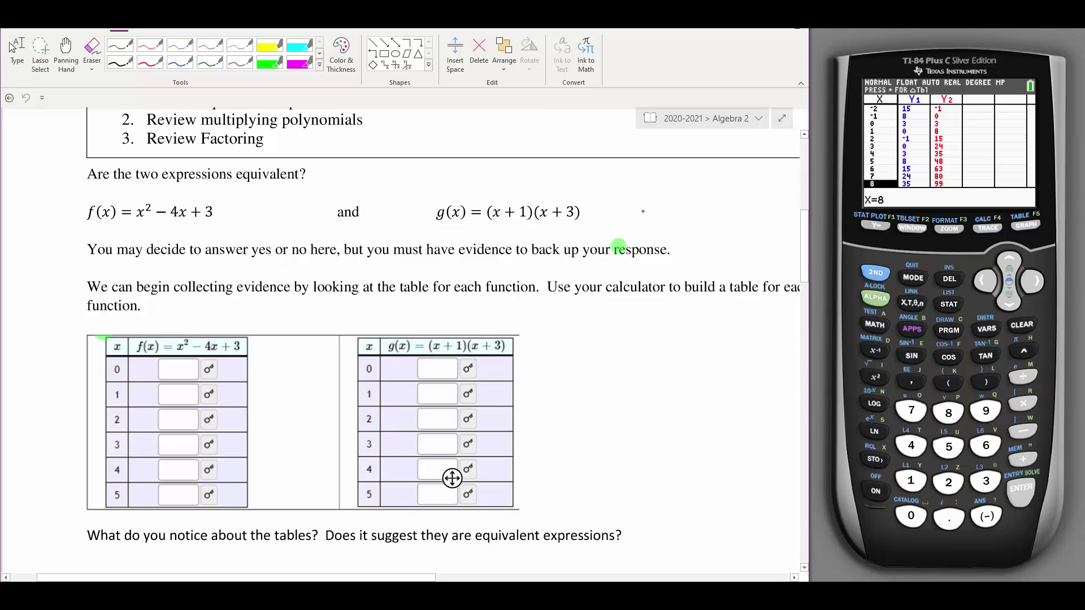
Handwrite f(x) values 3, 0, -1, 0, 3, 8 in pink ink for x = 0 to 5.
left_click(915, 109)
left_click(357, 173)
left_click_drag(174, 372, 173, 476)
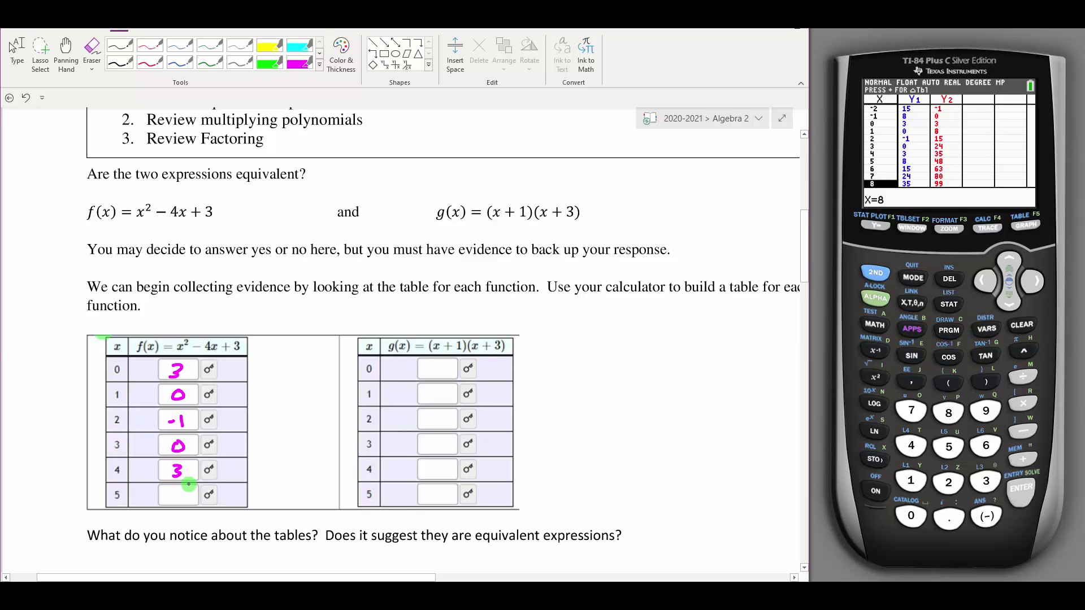
mouse_move(185, 486)
left_mouse_down()
mouse_move(172, 493)
mouse_move(180, 501)
mouse_move(177, 486)
left_mouse_up()
Handwrite g(x) values 3, 8, 15, 24, 35 in pink for x = 0 to 4.
mouse_move(427, 362)
left_mouse_down()
mouse_move(440, 372)
mouse_move(428, 378)
left_mouse_up()
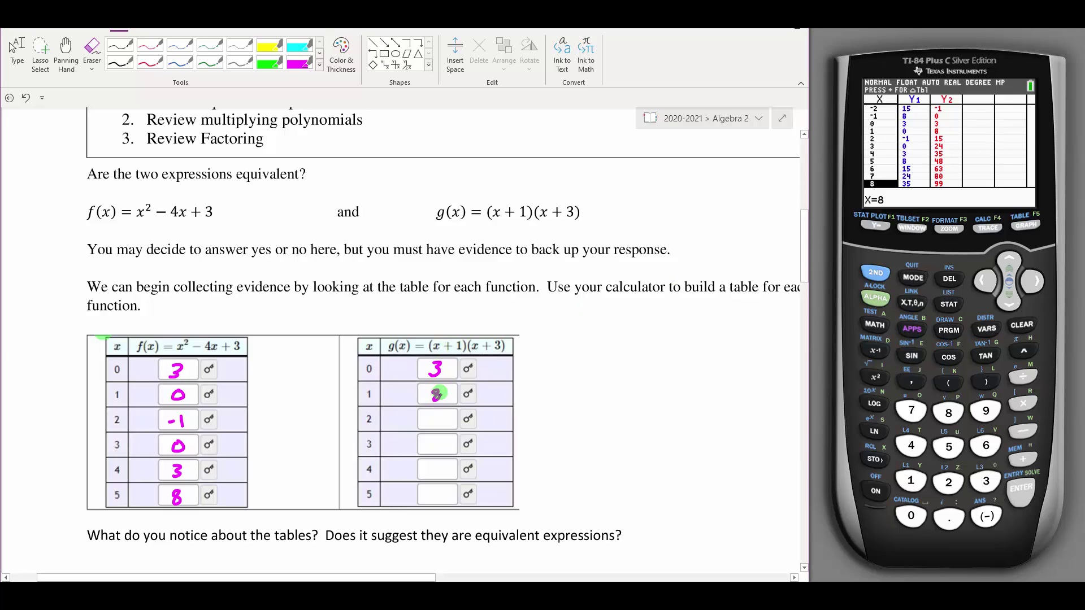
mouse_move(431, 415)
left_mouse_down()
mouse_move(446, 451)
mouse_move(423, 478)
mouse_move(440, 471)
mouse_move(450, 481)
left_mouse_up()
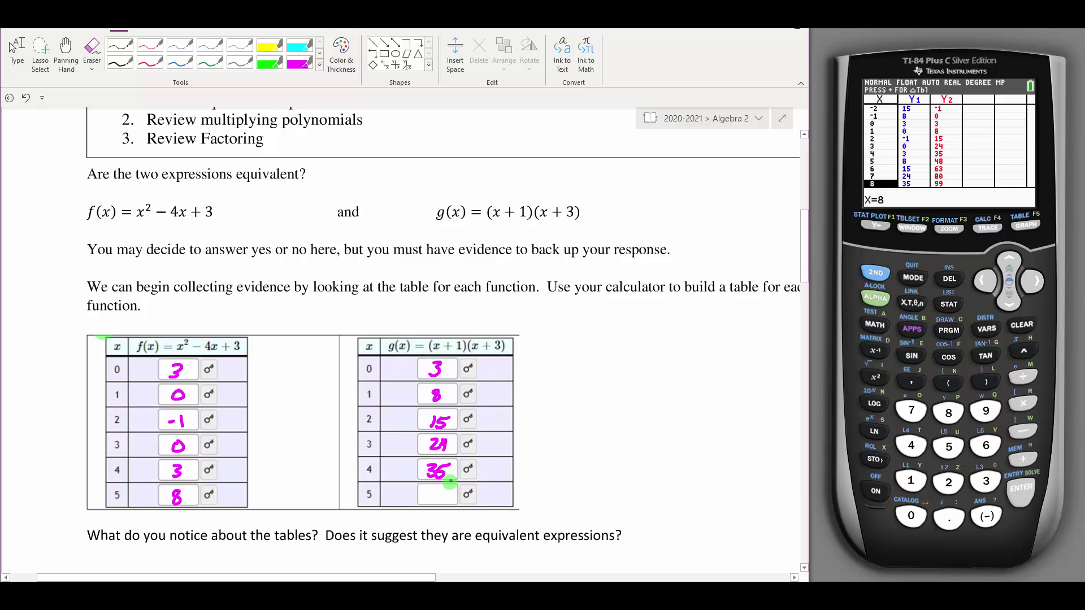